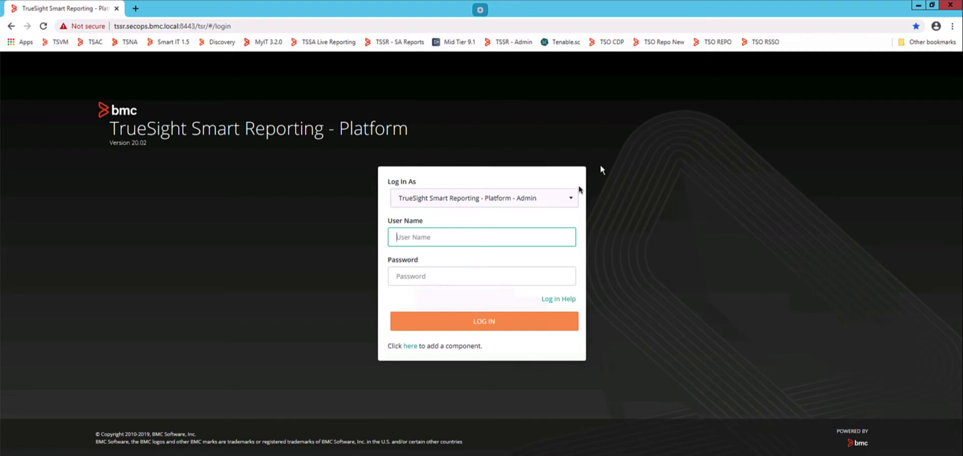
- Sign in with the admin user name and its password
click(494, 239)
text(tsradmin)
key(BackSpace)
key(BackSpace)
key(BackSpace)
key(BackSpace)
key(BackSpace)
key(BackSpace)
key(BackSpace)
key(BackSpace)
text(admin)
key(Tab)
text(admin)
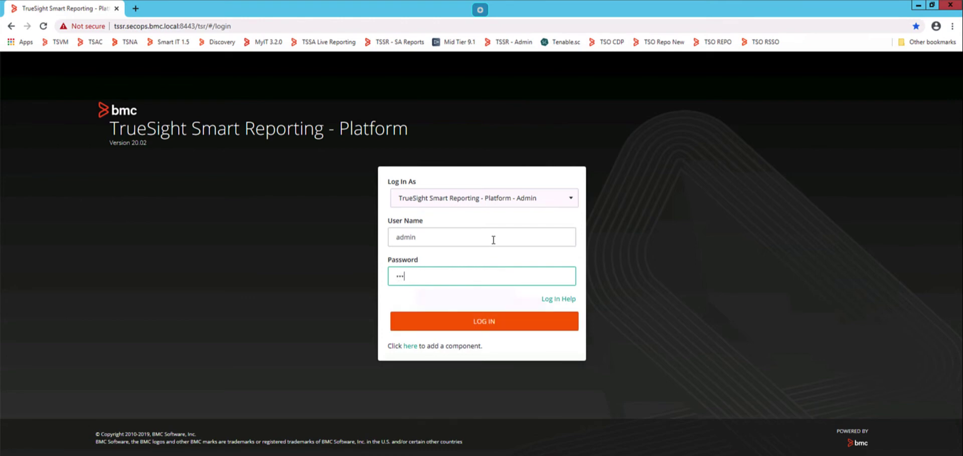
text(*****)
key(Return)
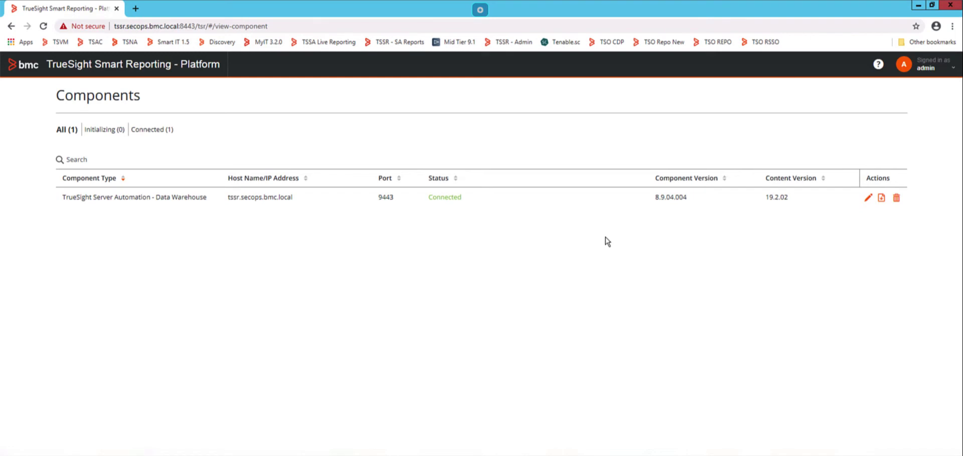
- Open the Admin Console and log into the Default client organization
click(925, 76)
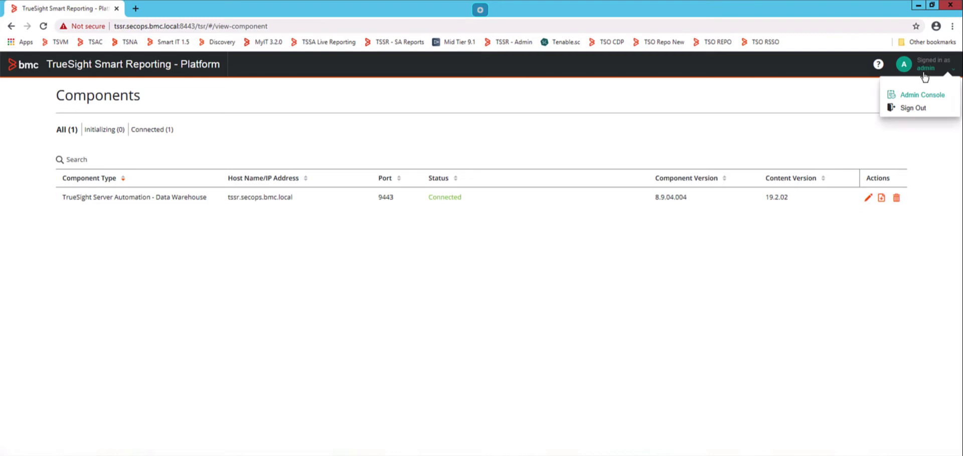
click(922, 95)
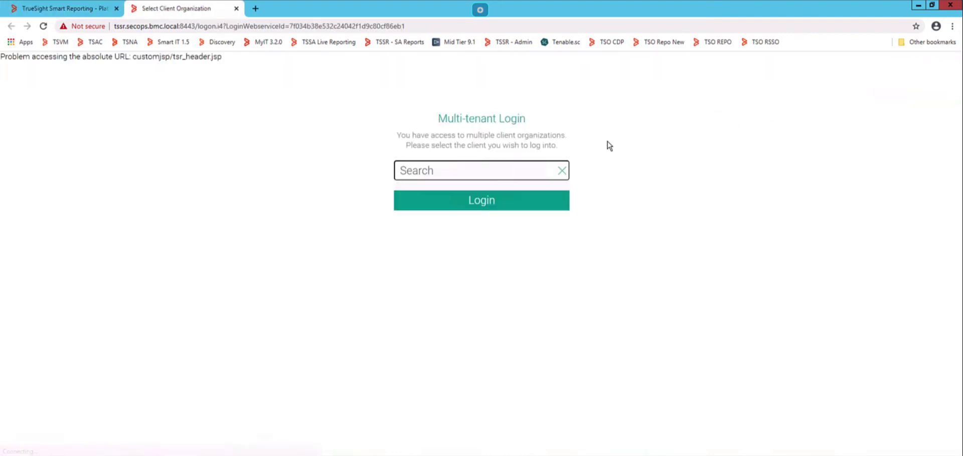
click(502, 169)
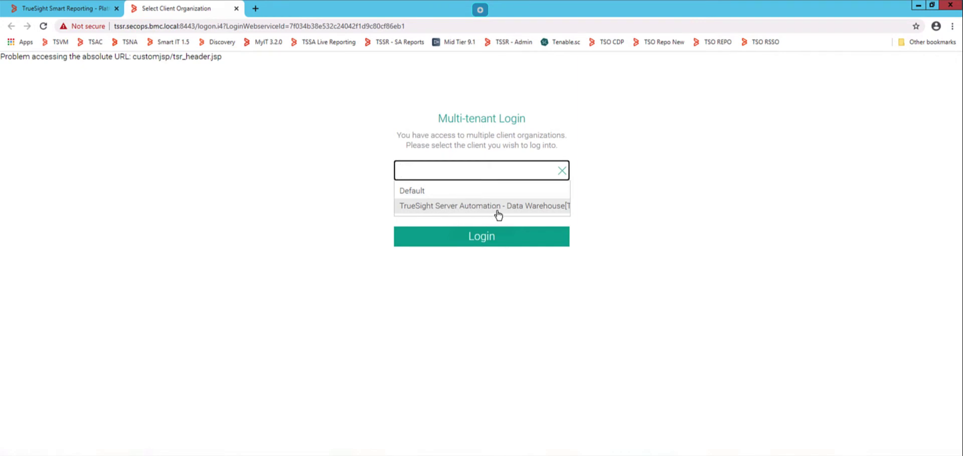
click(435, 193)
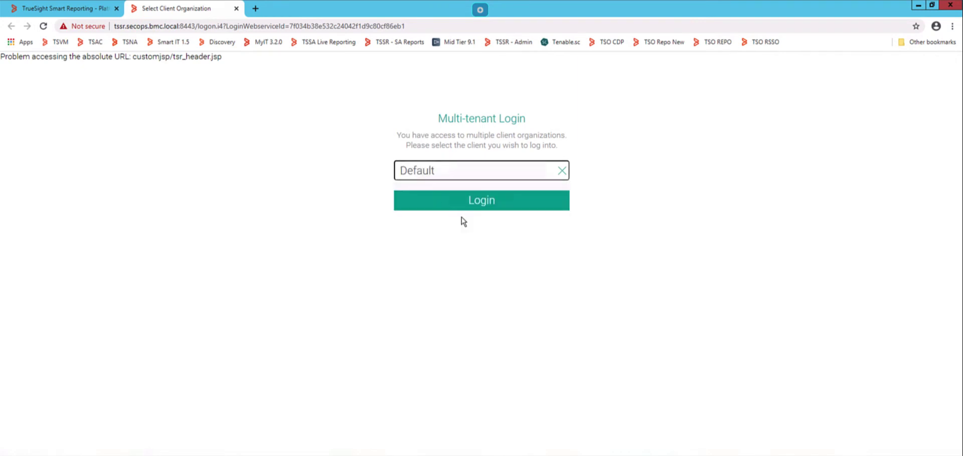
click(467, 207)
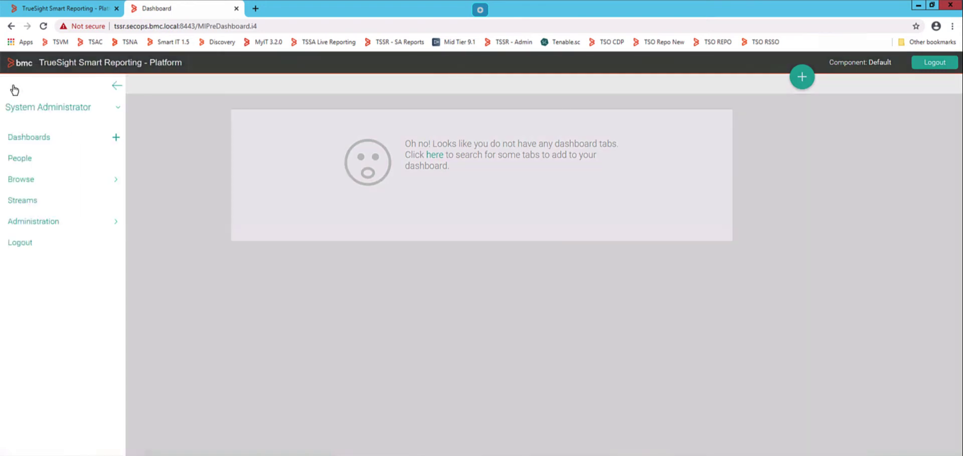
- Go to Administration > Admin Console > Roles and open the TrueSight Manage Reports role
click(67, 229)
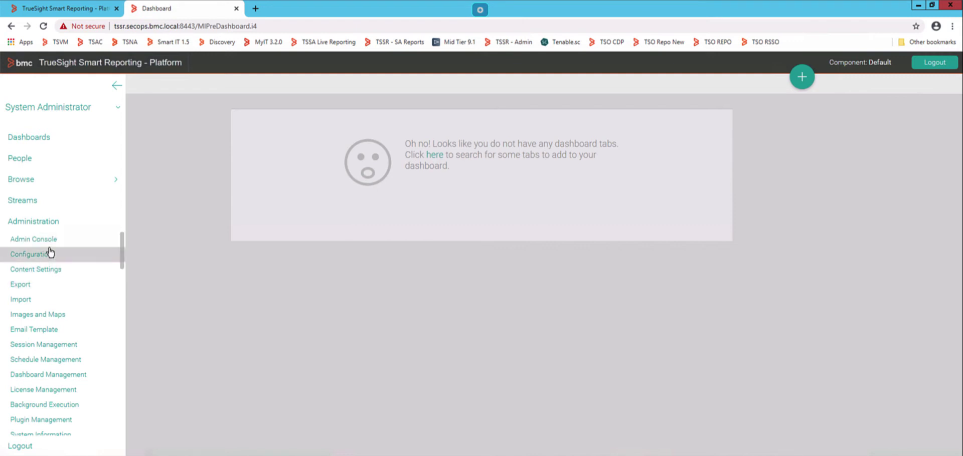
click(35, 239)
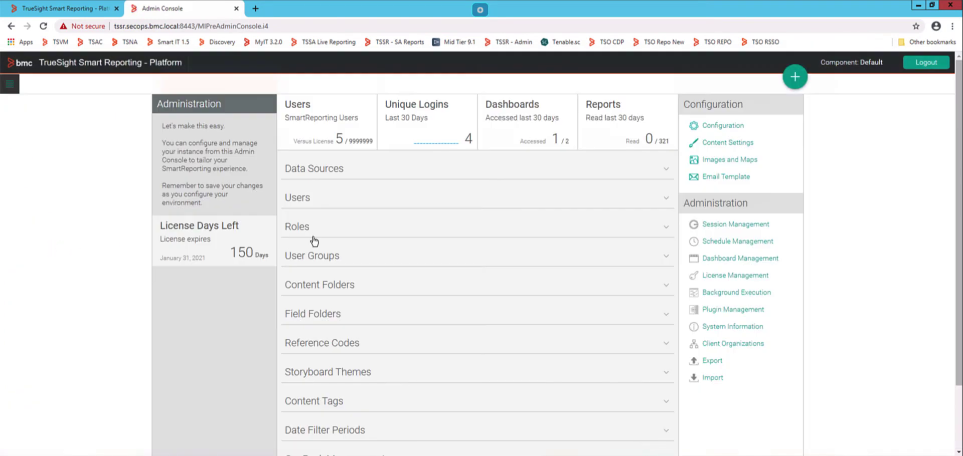
click(315, 229)
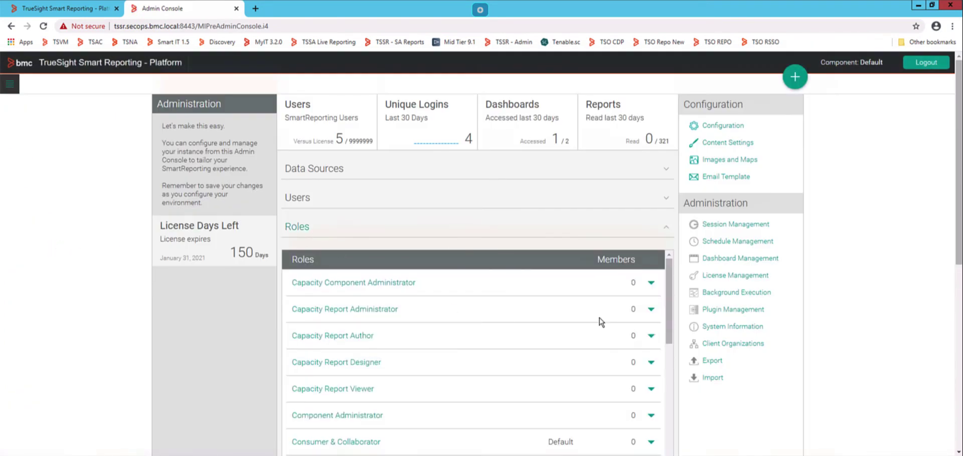
drag(671, 343, 673, 440)
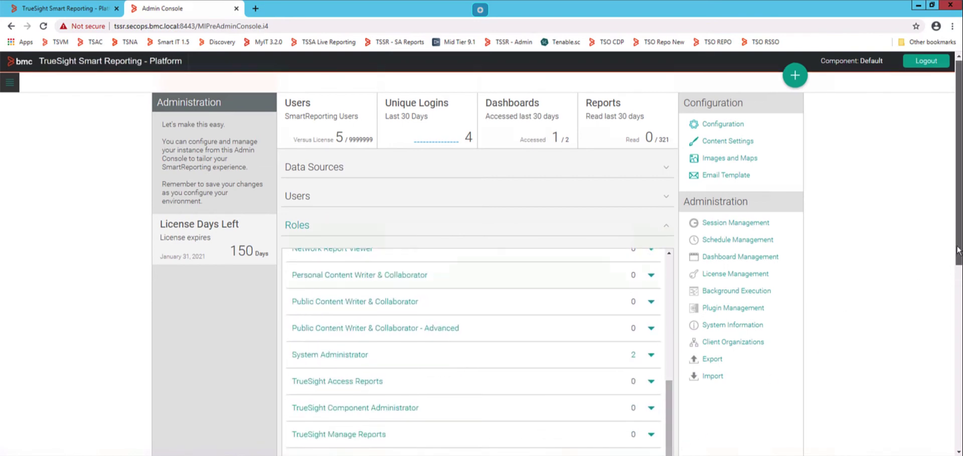
scroll(591, 342, down, 3)
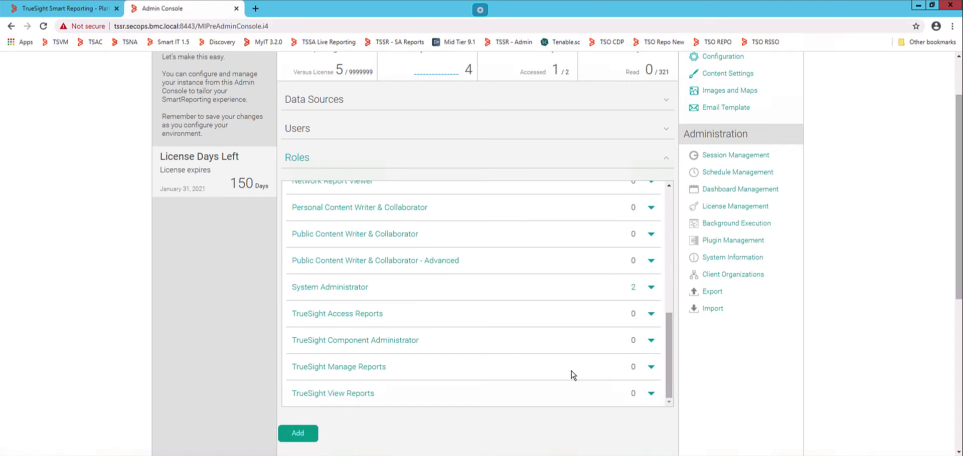
click(324, 368)
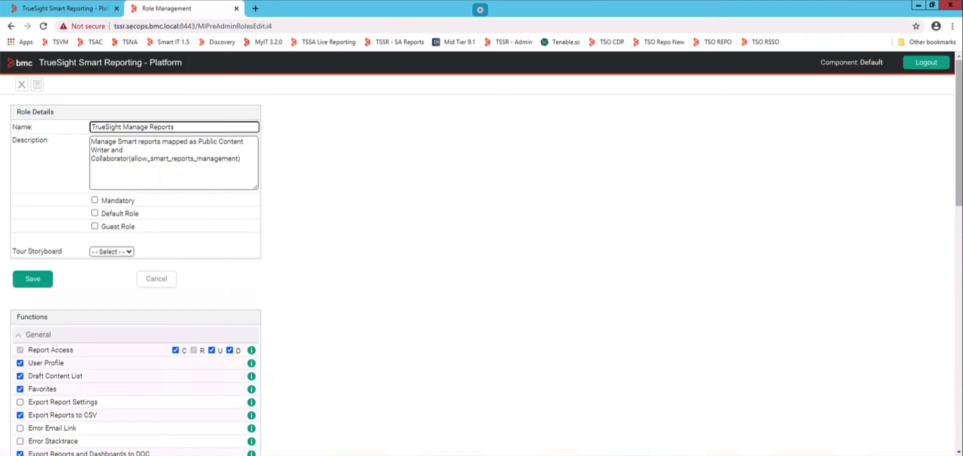
- Under Report Builder, enable Report Types and Allow Freehand SQL Calculated Fields
scroll(956, 248, down, 3)
scroll(957, 247, down, 4)
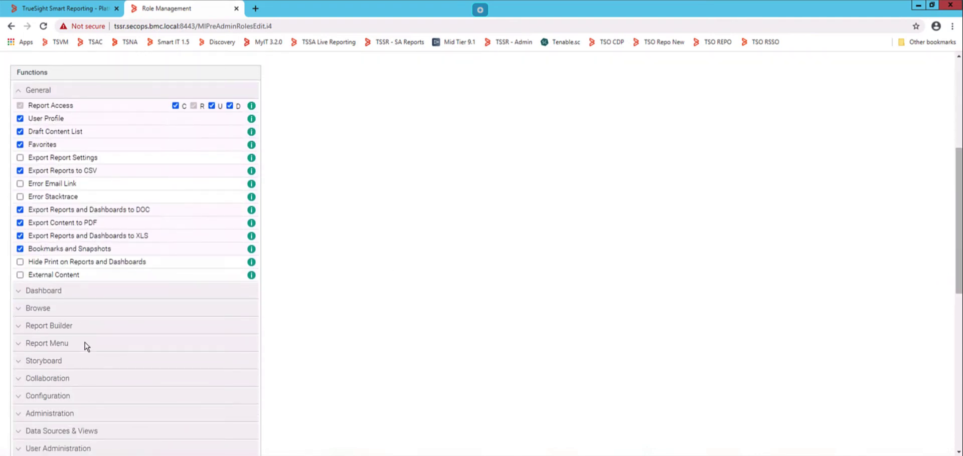
click(42, 328)
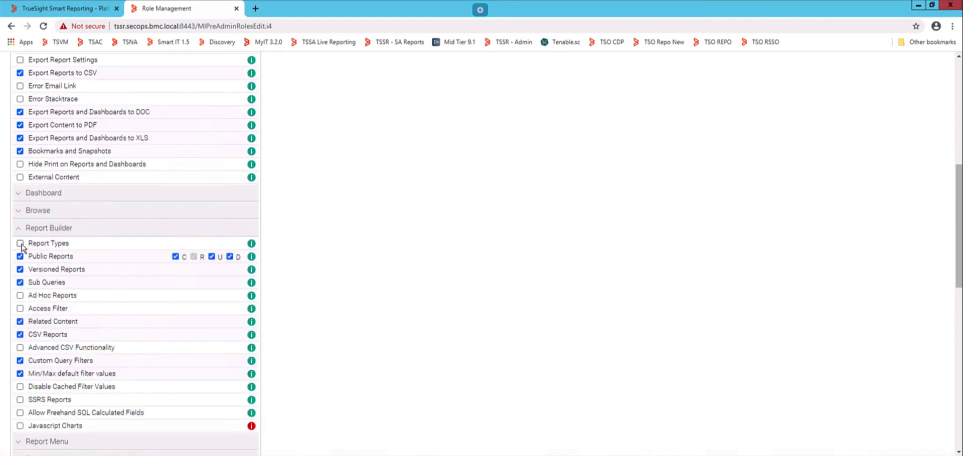
click(20, 243)
click(20, 413)
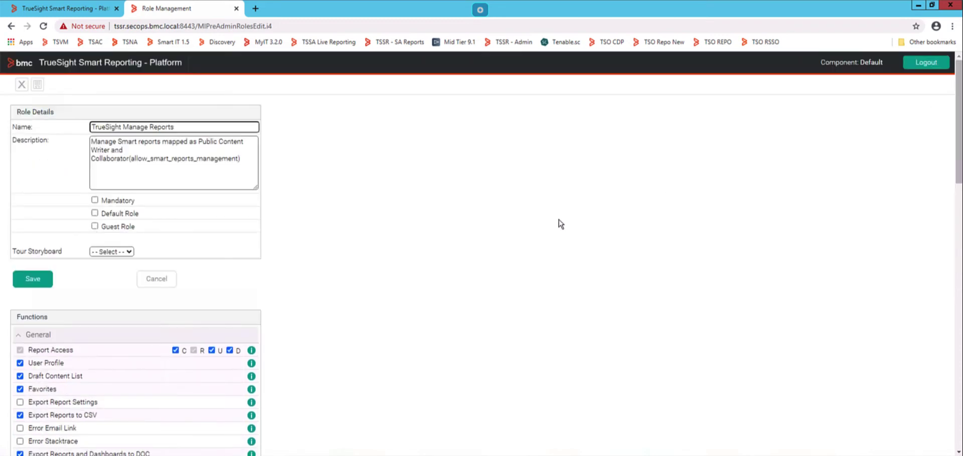
- Save the changes to the TrueSight Manage Reports role
click(28, 281)
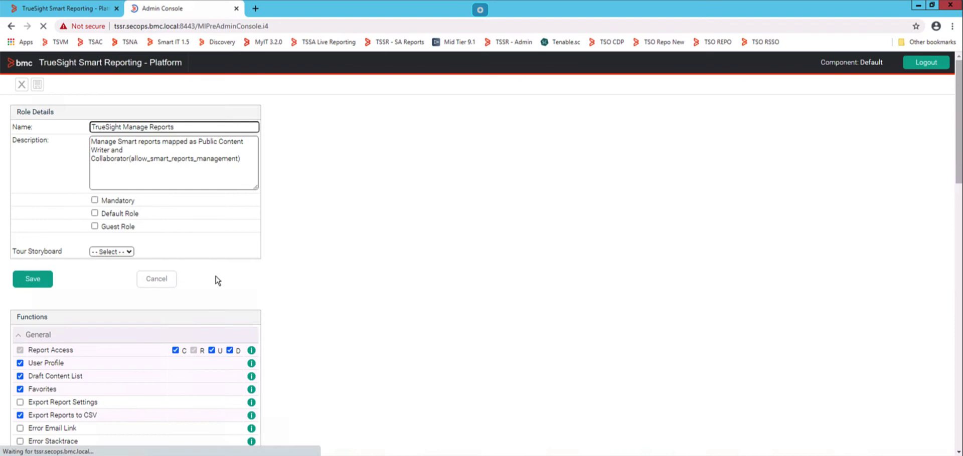
scroll(732, 182, down, 3)
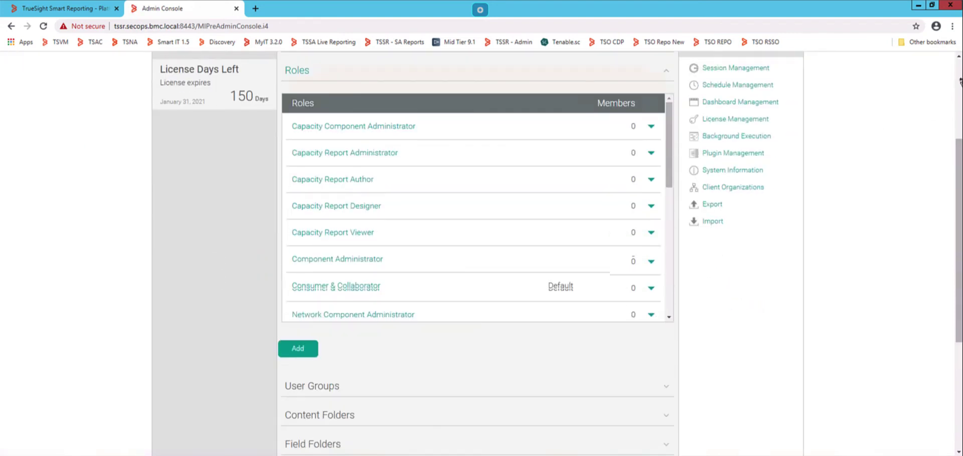
scroll(960, 80, up, 3)
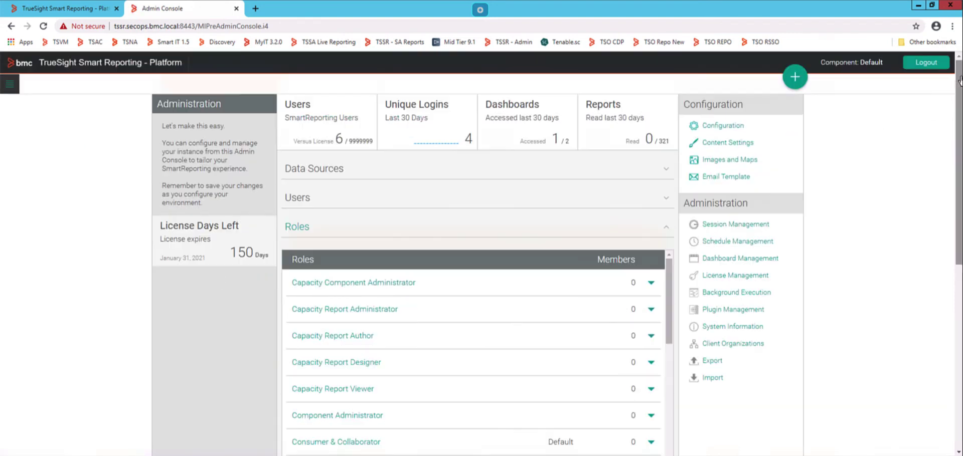
- Log out and go to the tssa-dw Server Automation reports login page on port 9443
click(926, 65)
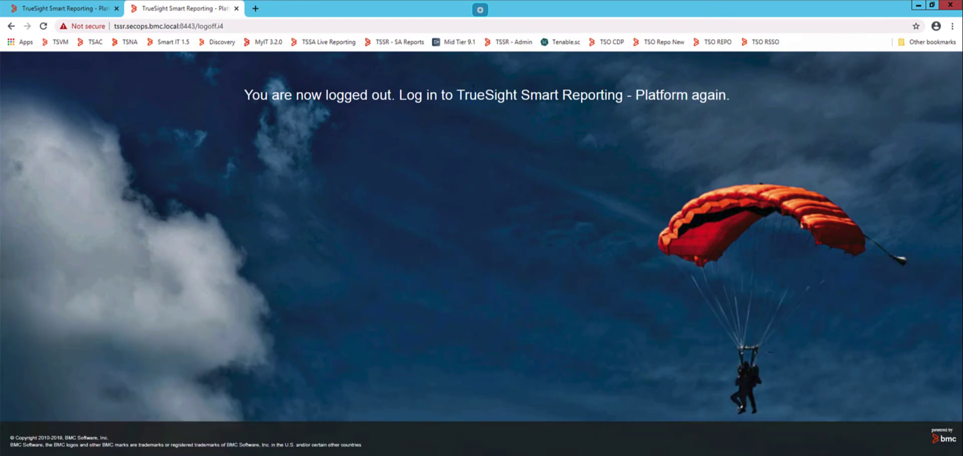
click(241, 24)
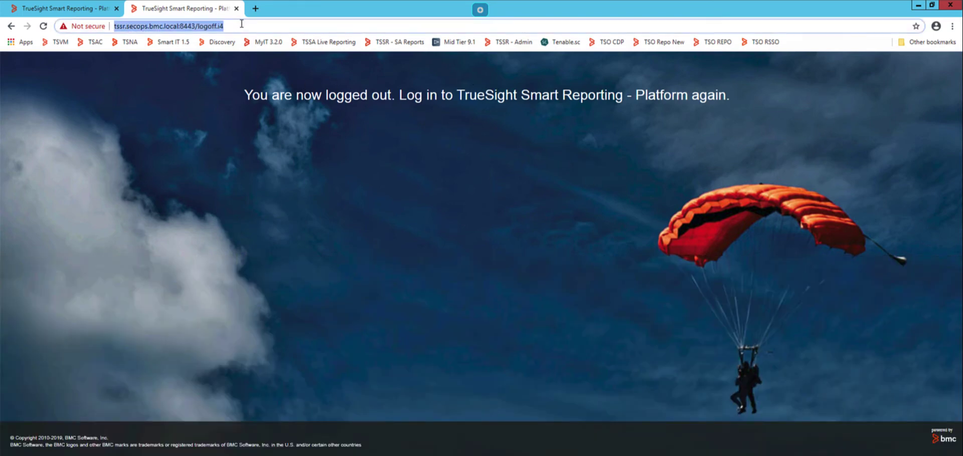
click(396, 41)
- Log in with a saved administrator user and password under the GlobalReportAdmins role
click(466, 173)
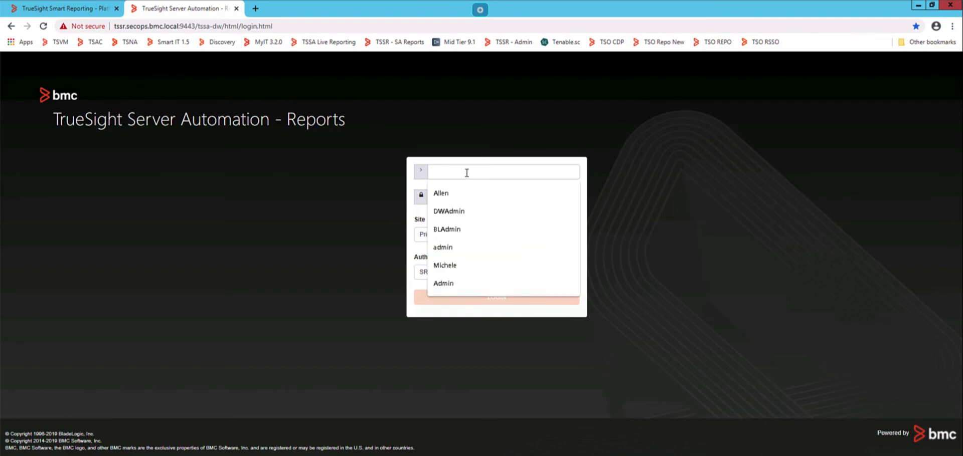
click(454, 230)
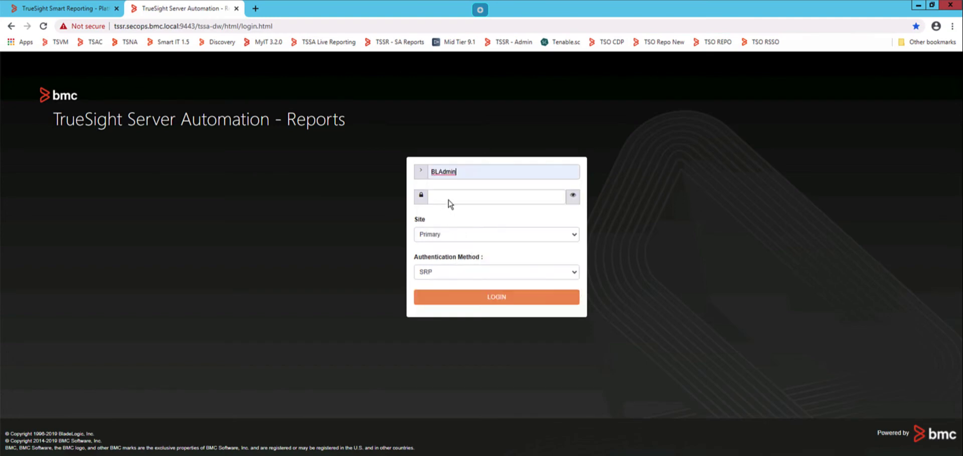
click(450, 199)
text(********)
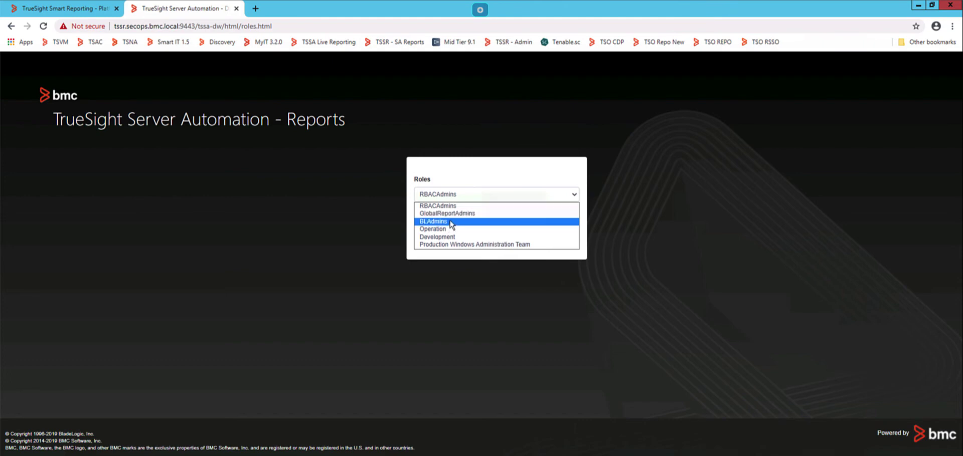
click(452, 214)
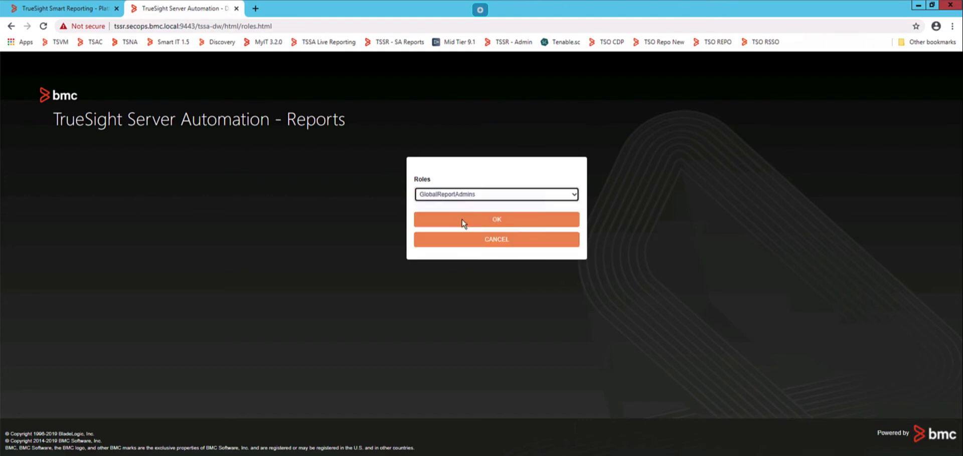
click(462, 223)
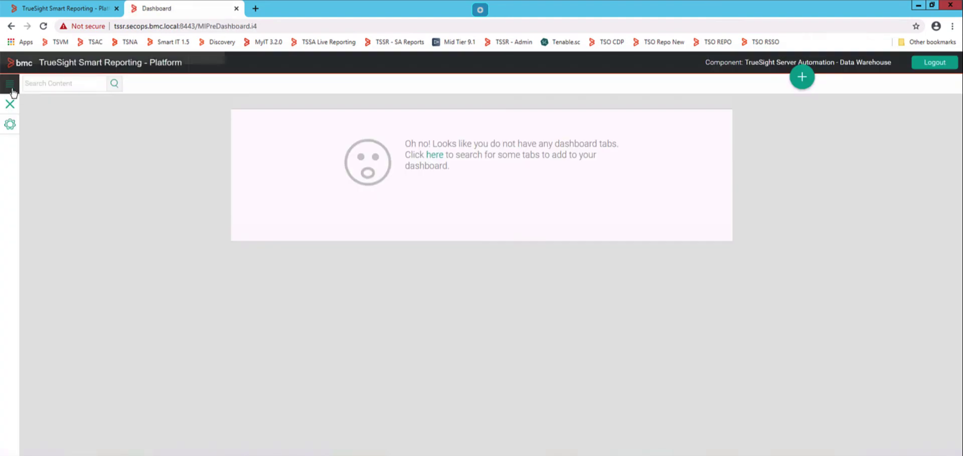
- Start creating a new report from the + menu's Create option
click(12, 90)
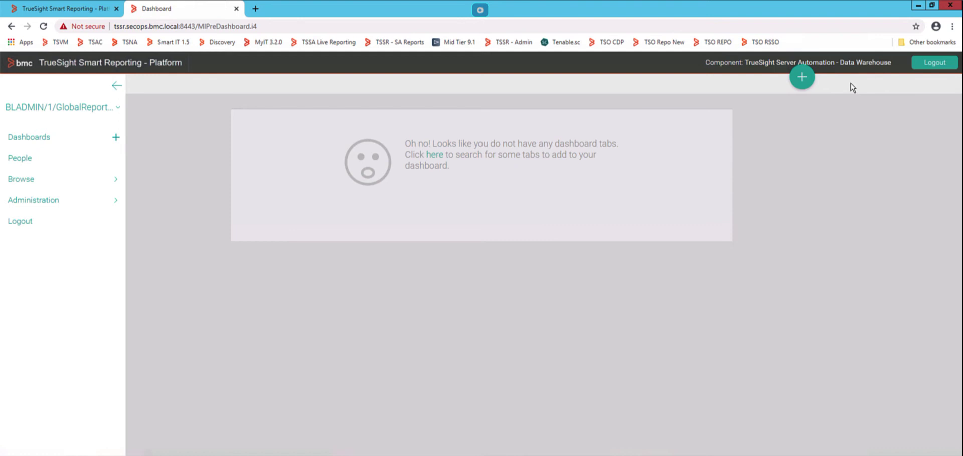
click(802, 78)
click(802, 78)
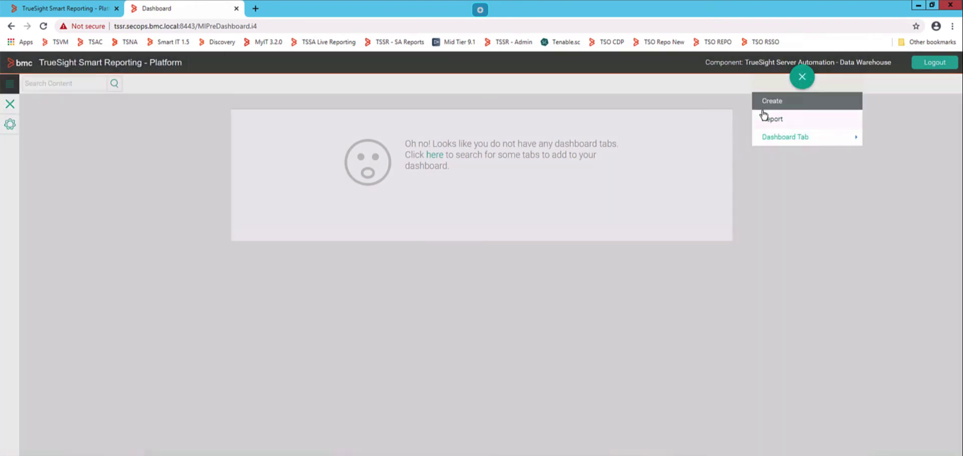
click(767, 120)
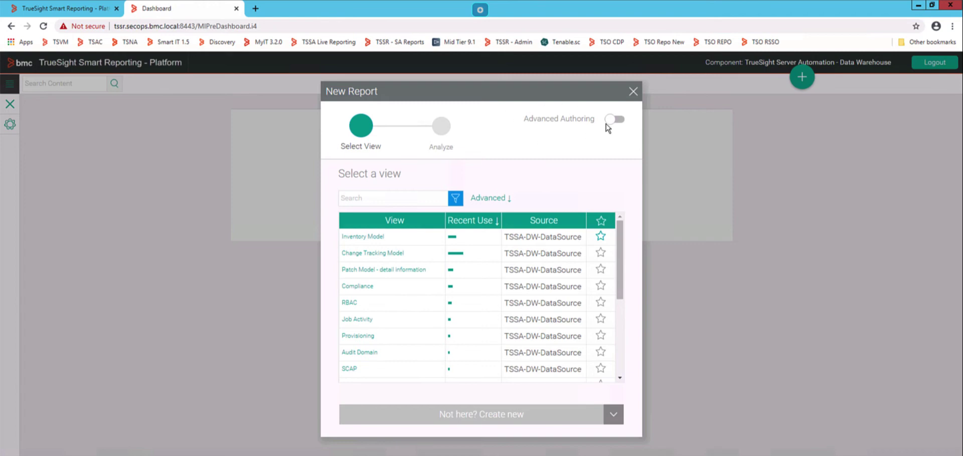
- Turn on Advanced Authoring and create a Freehand SQL analysis on TSSA-DW-DataSource
drag(522, 123, 584, 119)
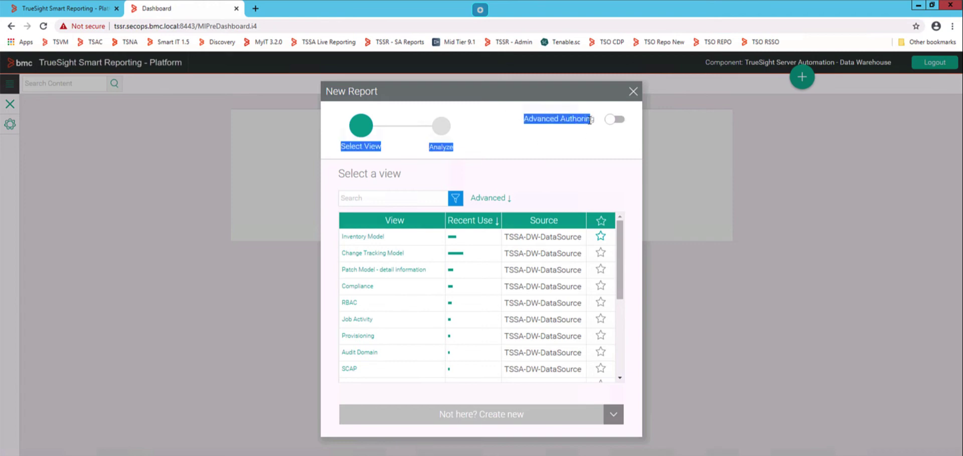
click(613, 120)
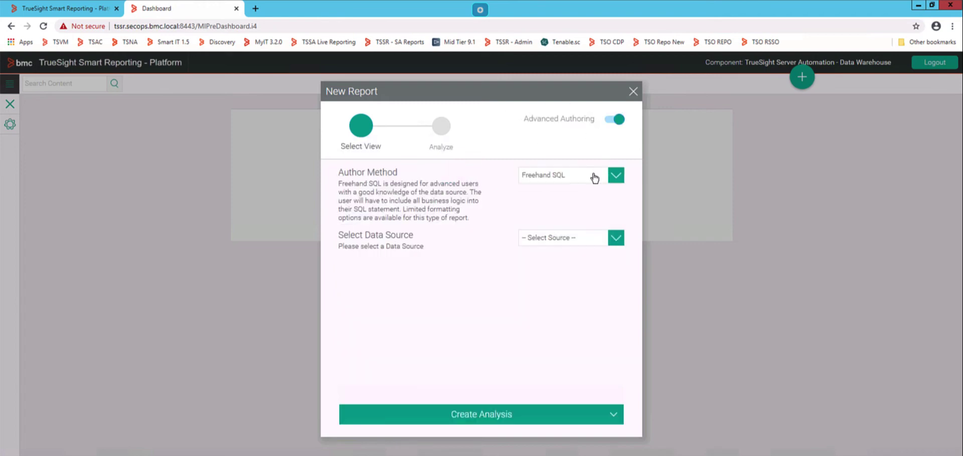
click(594, 178)
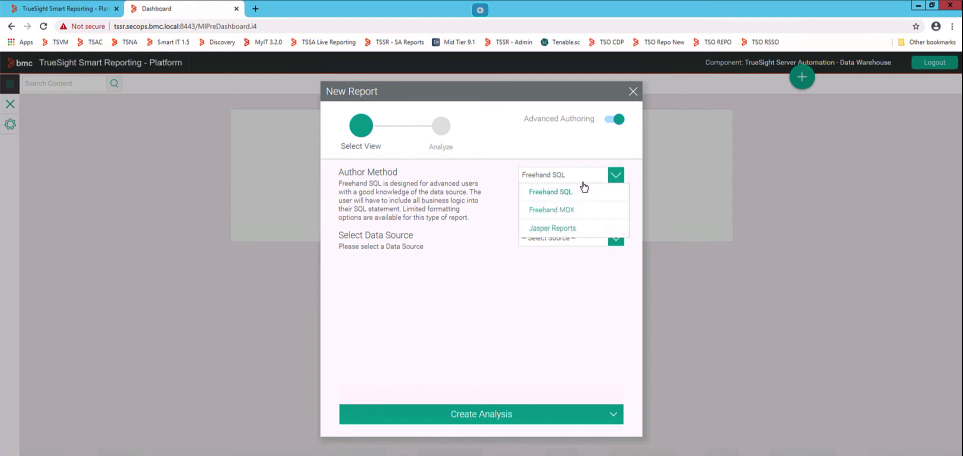
click(574, 194)
click(557, 241)
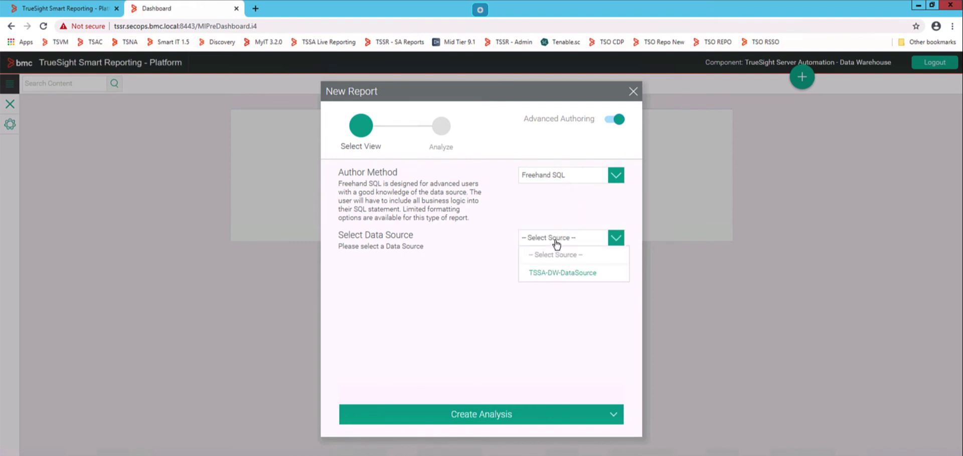
click(553, 274)
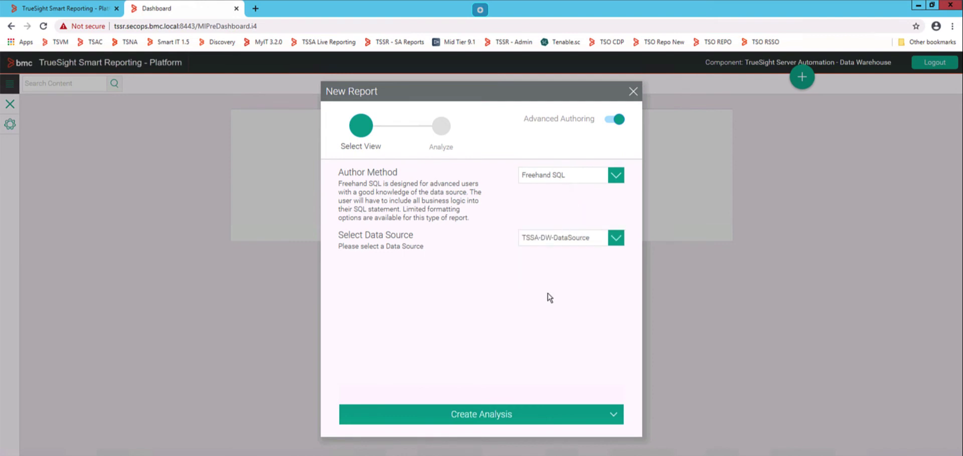
click(495, 421)
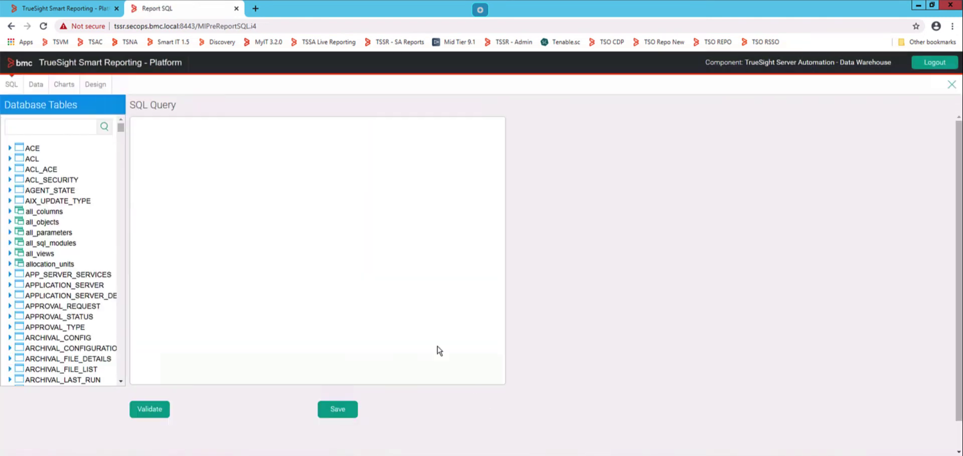
- Enter 'select * from d_server;', validate it, and search the database tables for 'server'
click(289, 208)
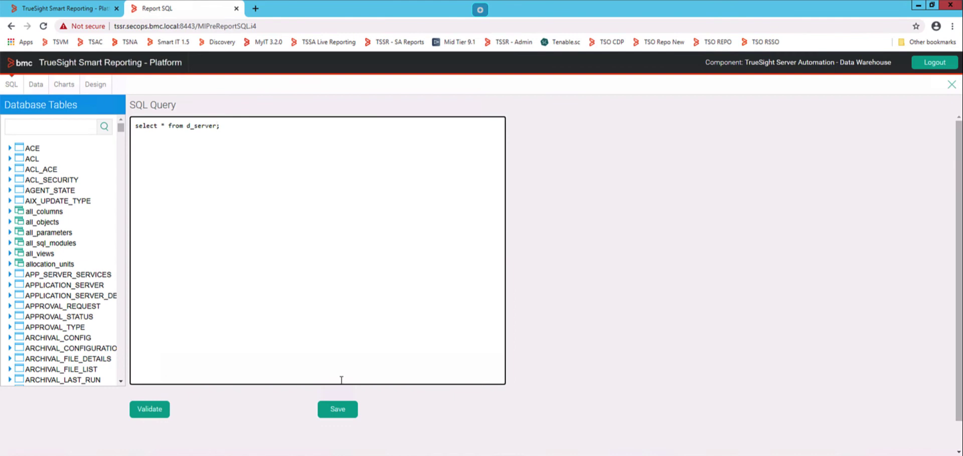
click(141, 409)
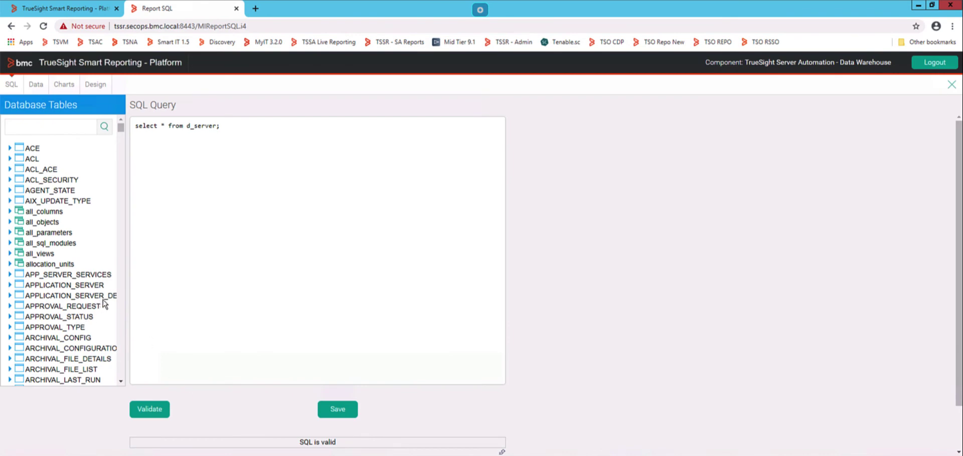
click(60, 126)
text(server)
key(Return)
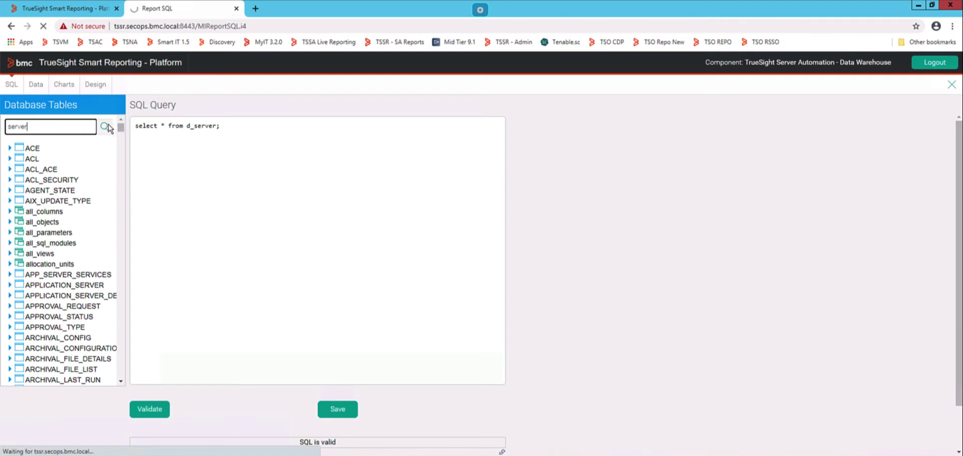
- Check the D_SERVER columns, append 'order by name' to the query, and save it
click(111, 151)
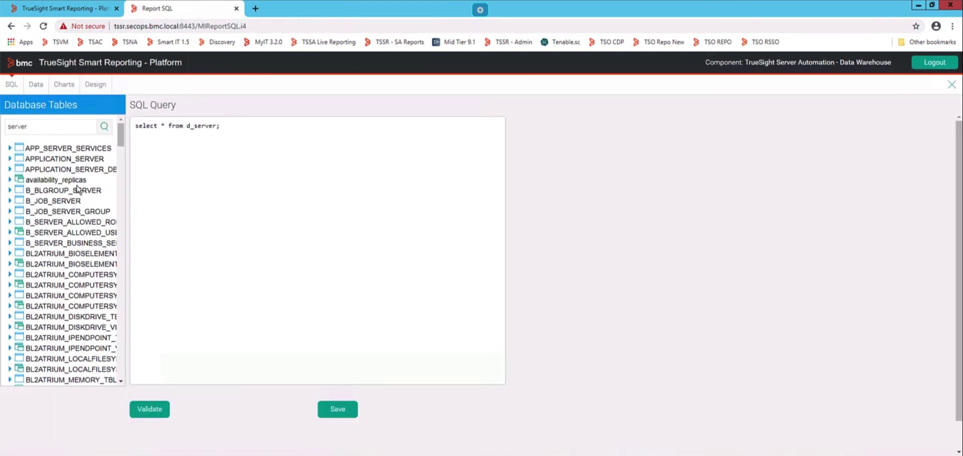
drag(122, 135, 121, 173)
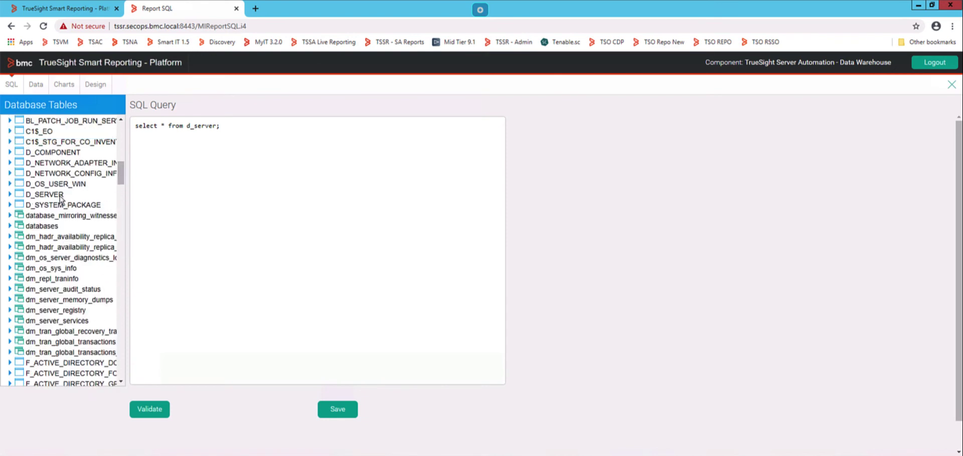
click(9, 195)
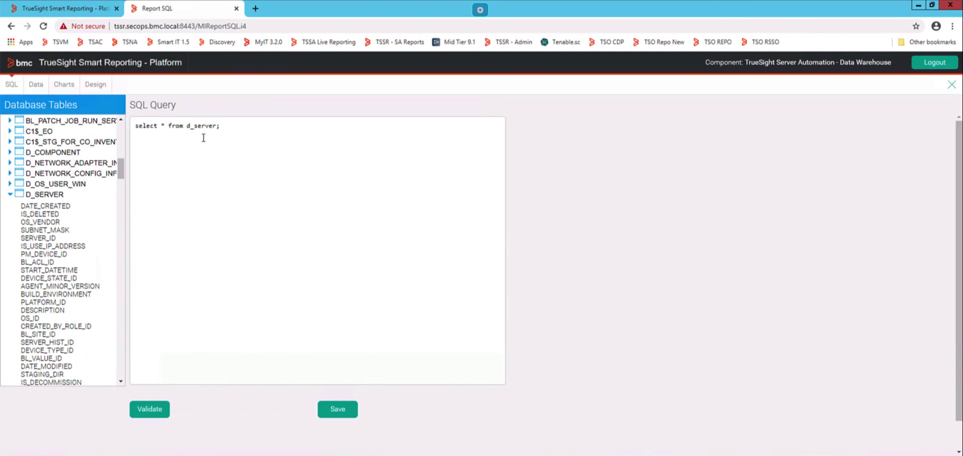
click(217, 126)
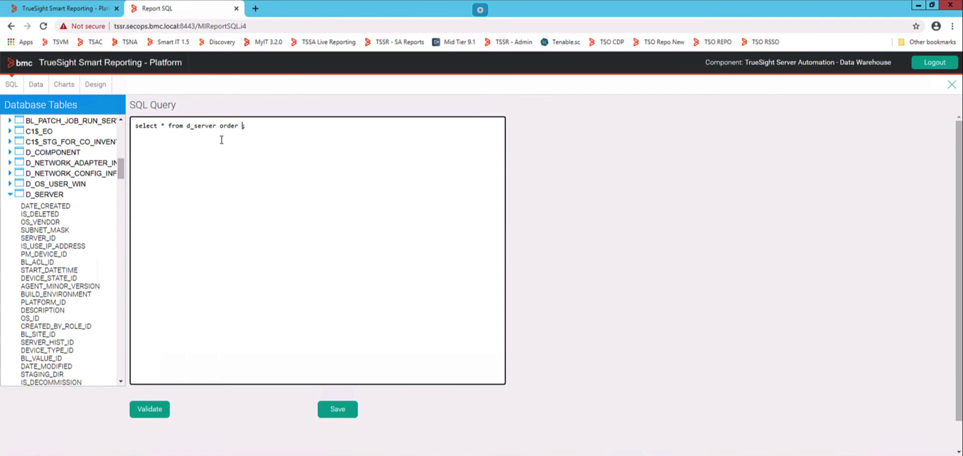
click(121, 370)
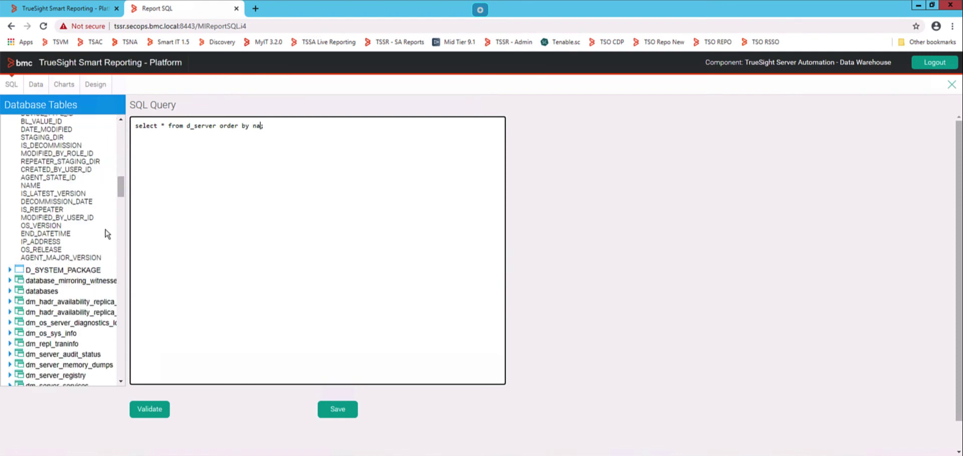
click(331, 414)
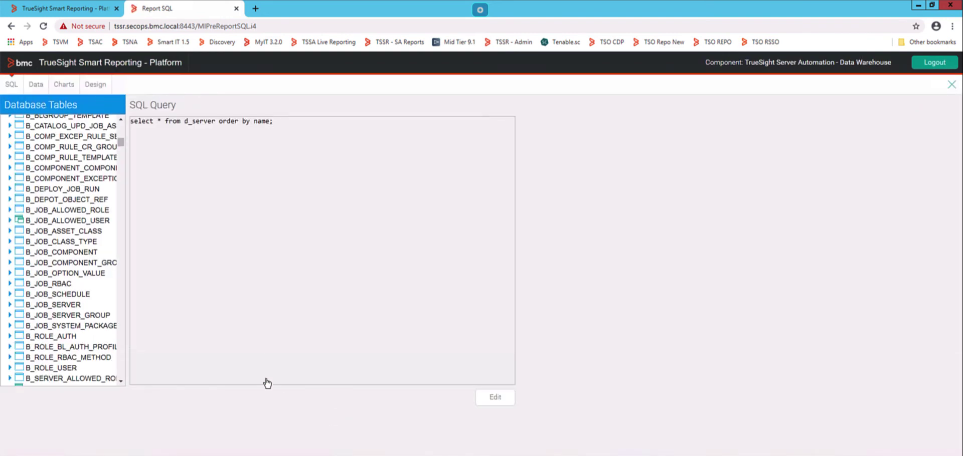
- Switch to Design to run the query and view the 1282-row draft table
click(88, 86)
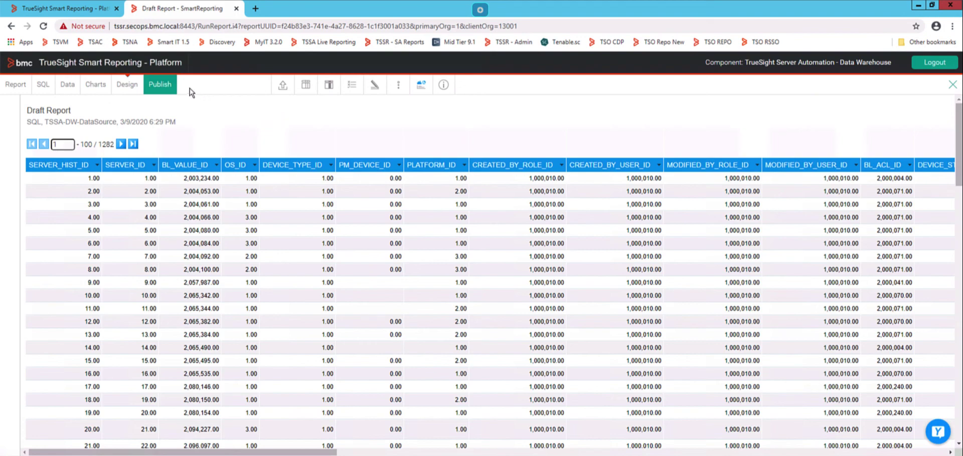
- Publish the report publicly as 'Custom SQL Inventory Report' in the Inventory category
click(164, 87)
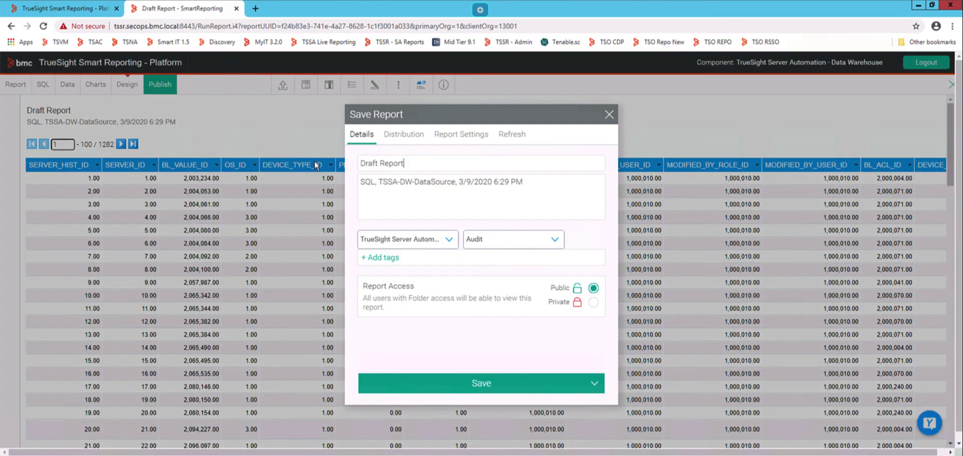
key(ctrl+a)
text(Custom SQL Inve)
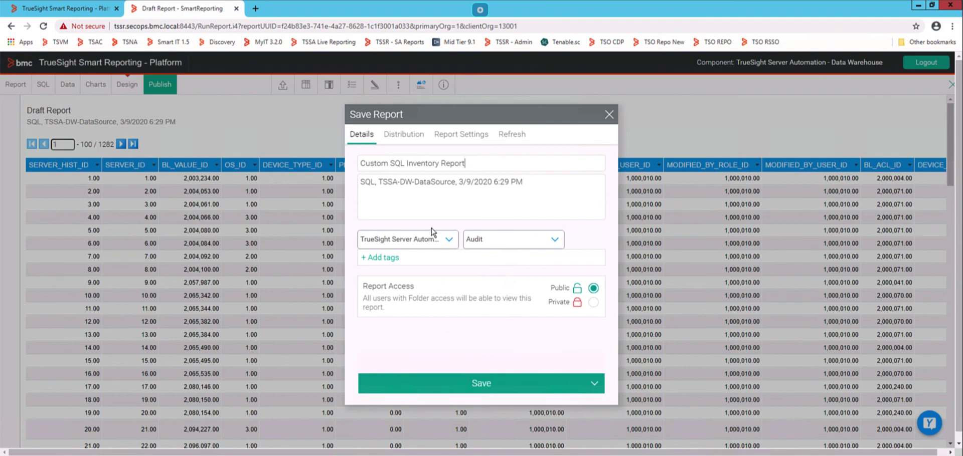
click(472, 242)
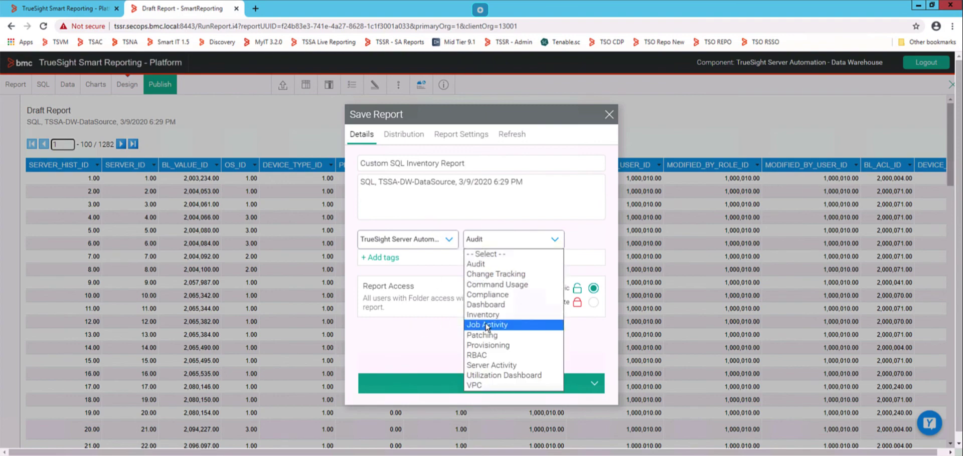
click(424, 317)
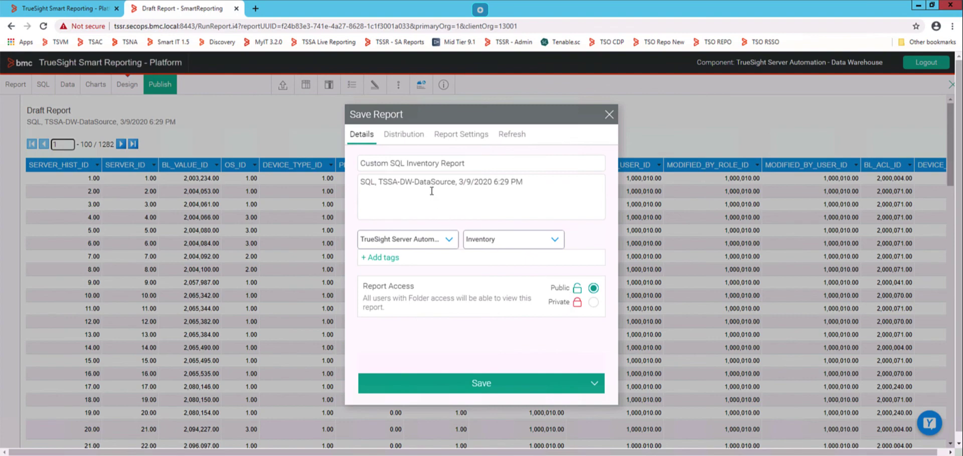
click(474, 381)
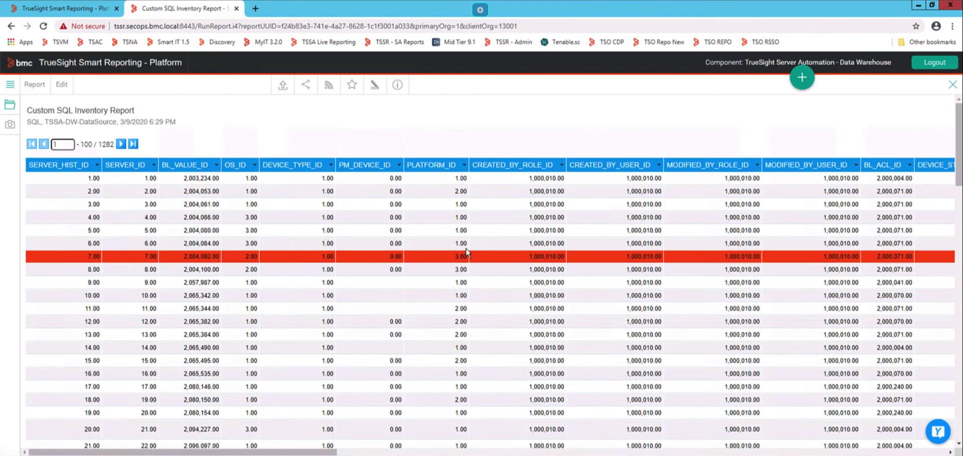
- Go to Browse > Reports and scroll down to the Custom SQL Inventory Report card
click(10, 85)
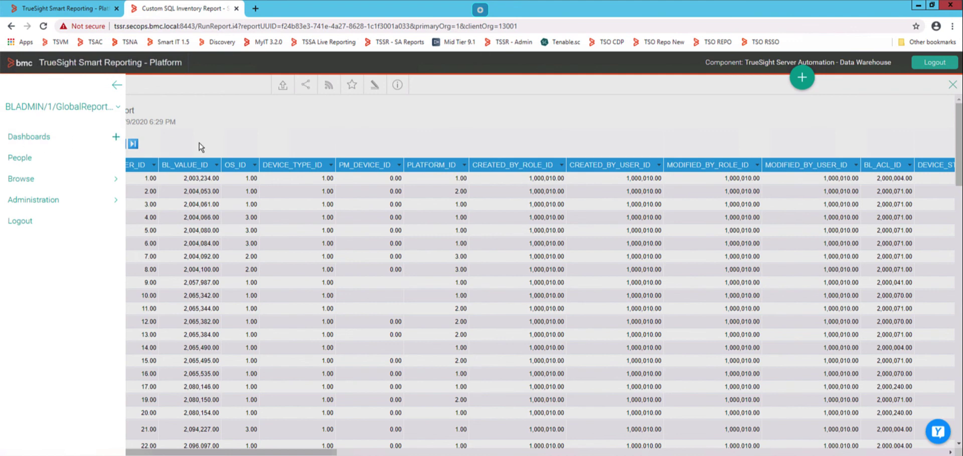
click(51, 181)
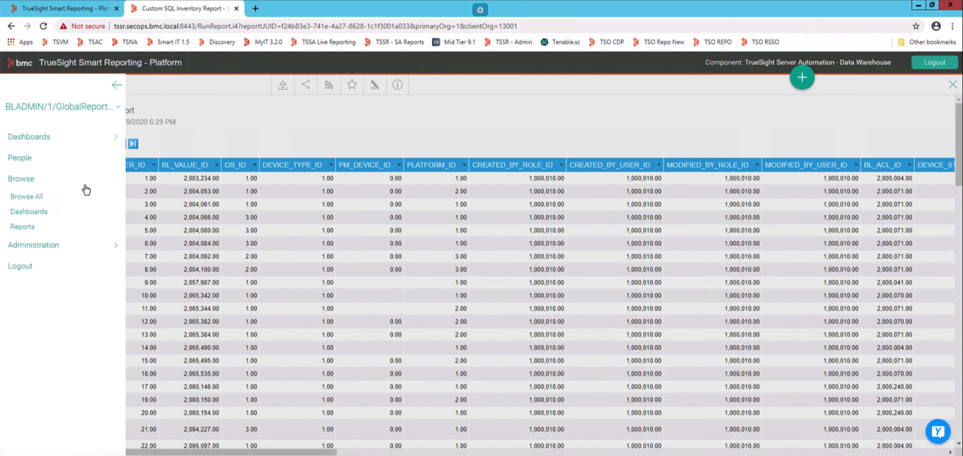
click(28, 228)
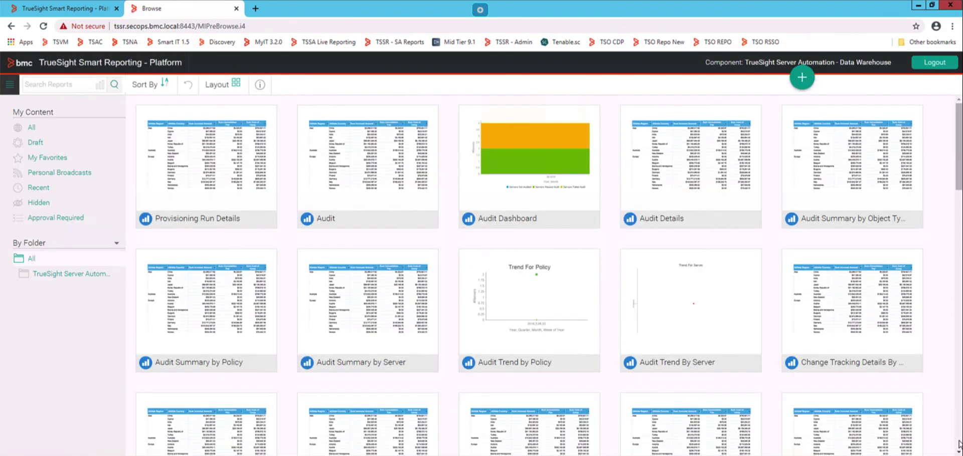
scroll(959, 444, down, 3)
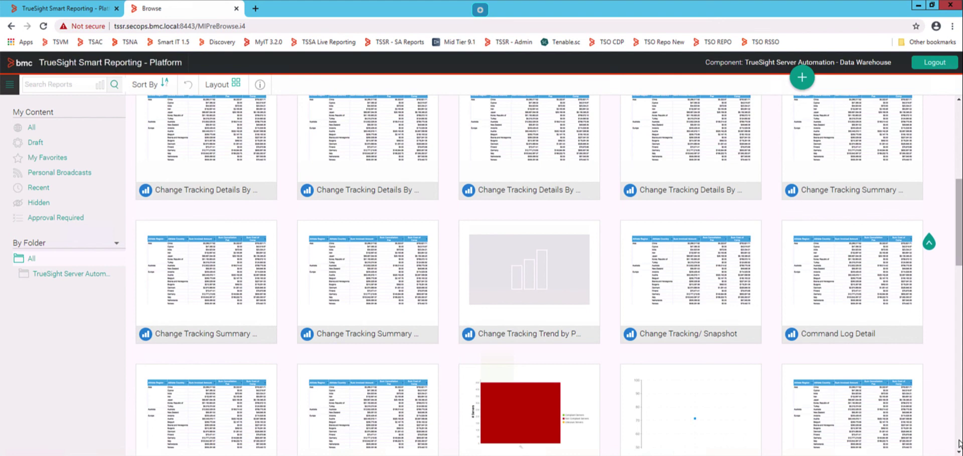
scroll(959, 444, down, 5)
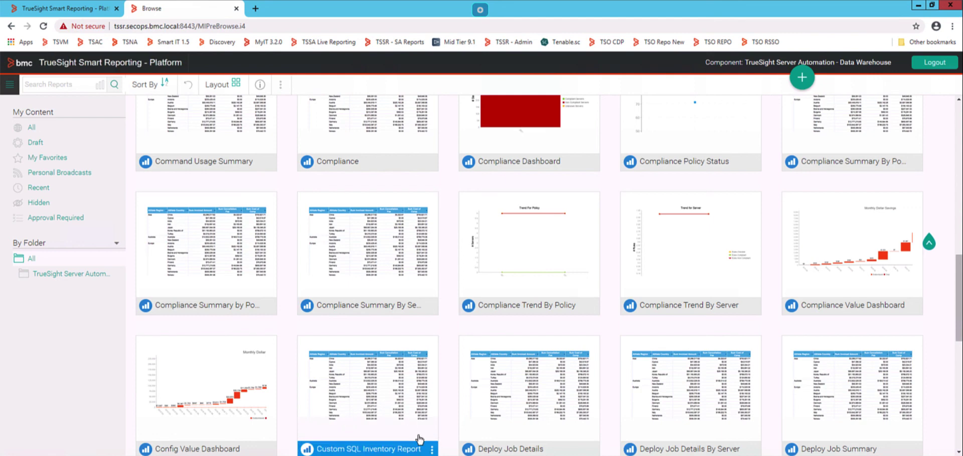
- Open Custom SQL Inventory Report from its card menu and bring the NAME and IP_ADDRESS columns into view
click(431, 449)
click(432, 450)
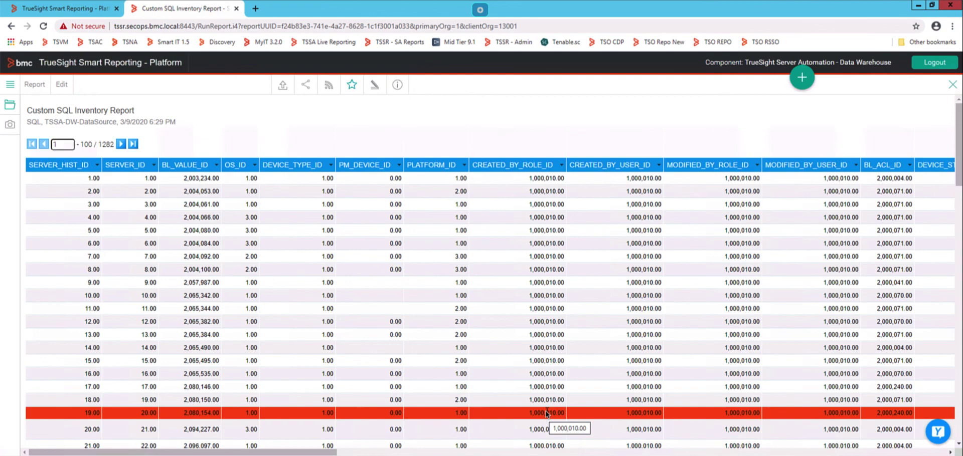
click(570, 454)
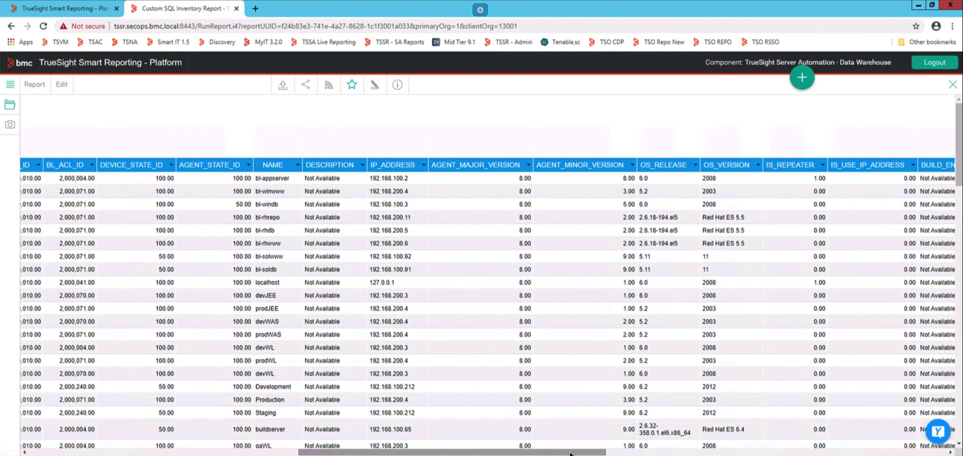